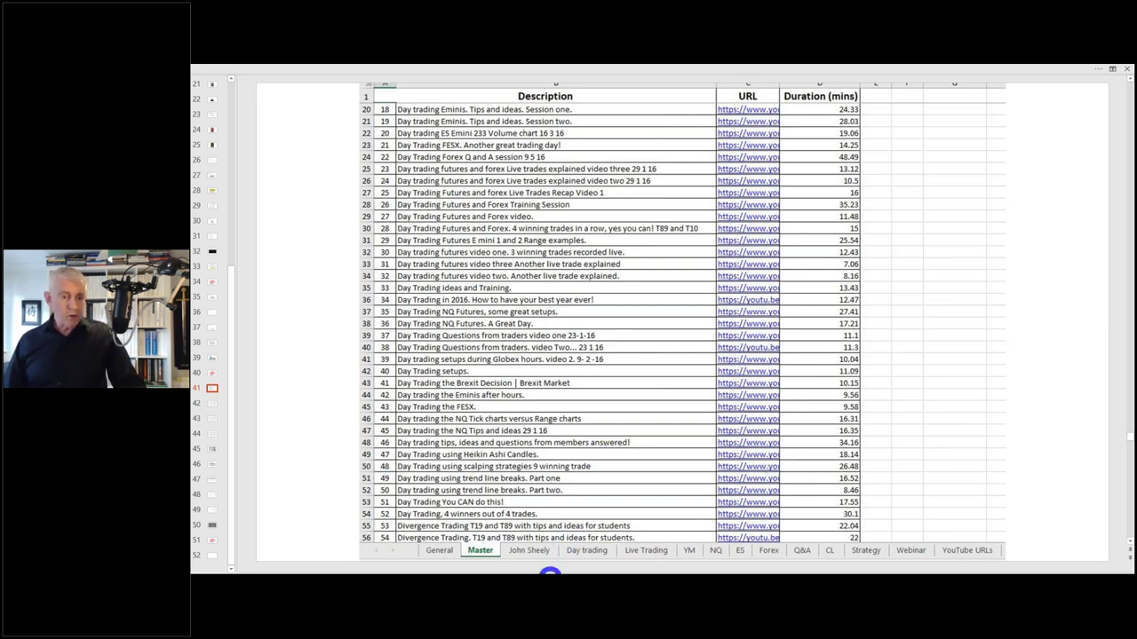
# Step: Switch to the Excel workbook of member recordings and view its Live Trading and Q&A sheets
pyautogui.moveTo(549, 573)
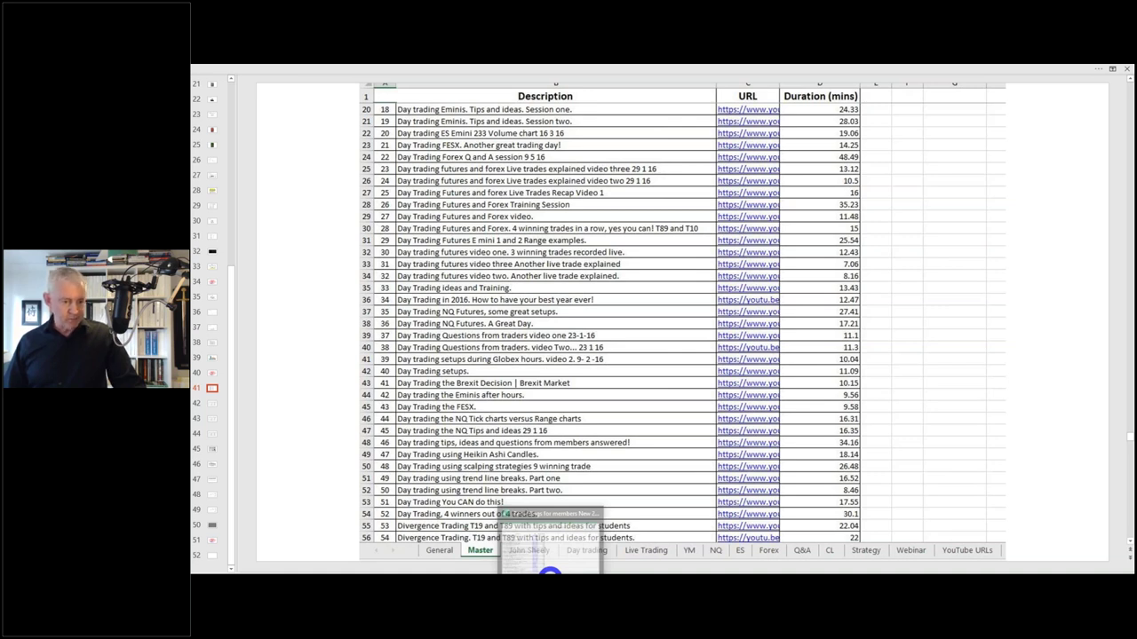
pyautogui.click(543, 526)
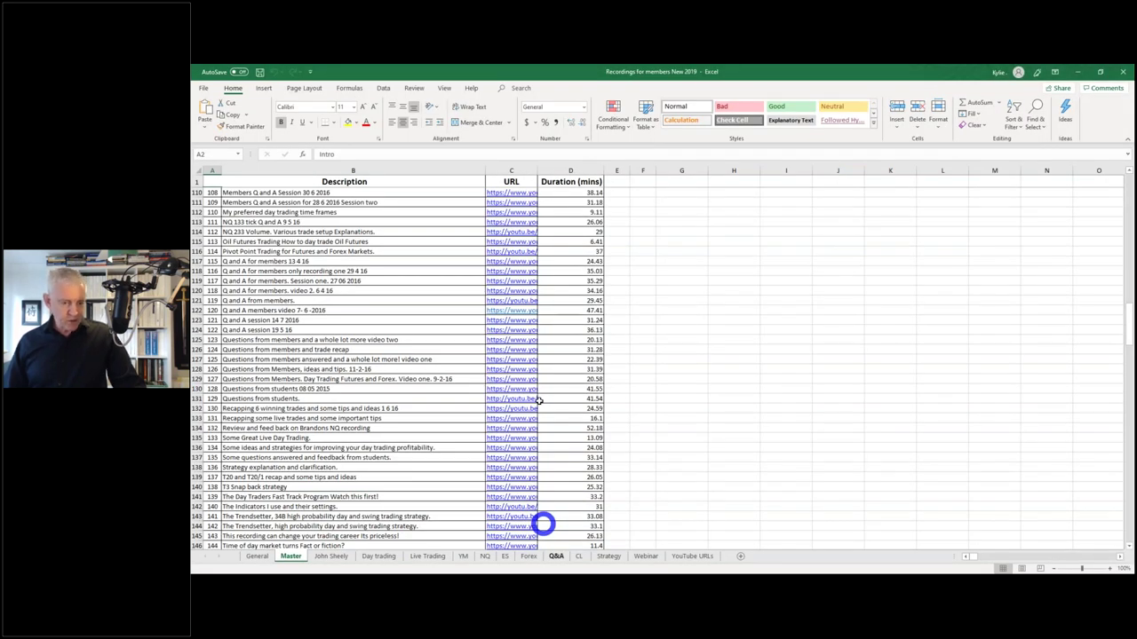
pyautogui.click(327, 556)
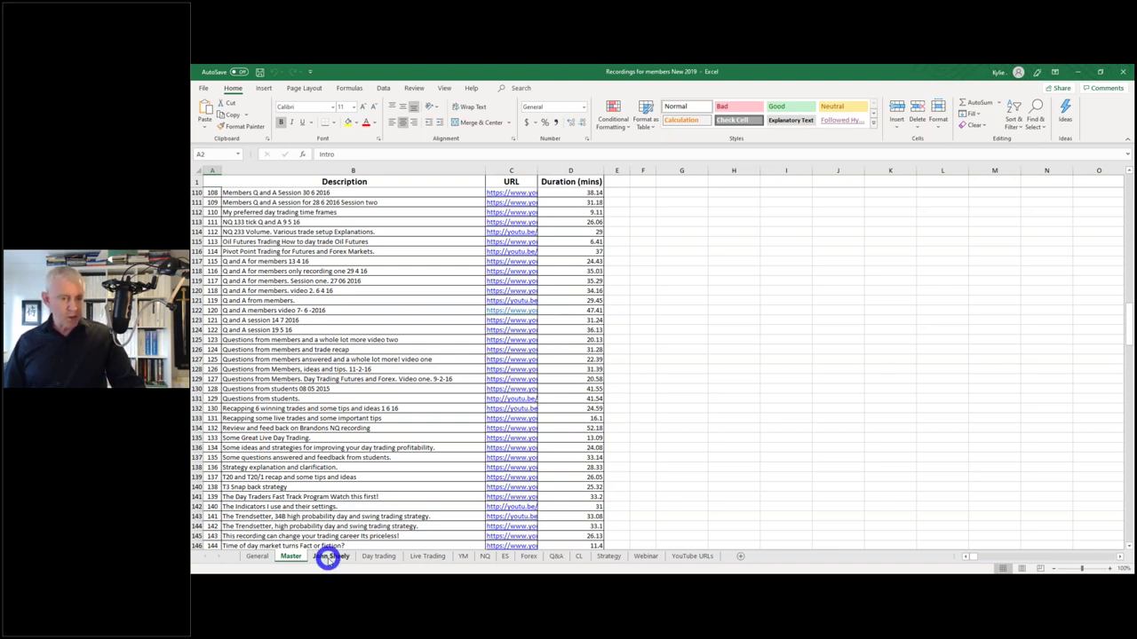
pyautogui.click(427, 556)
pyautogui.click(539, 557)
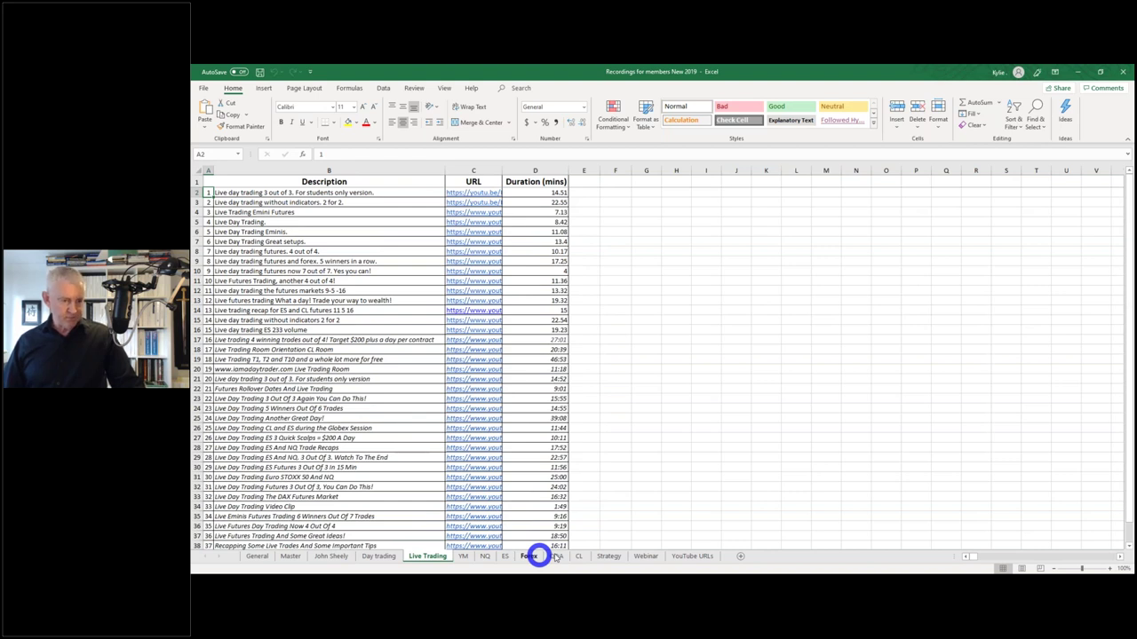
# Step: Return to the Master sheet, look through its list of trading recordings, and close the workbook
pyautogui.click(336, 557)
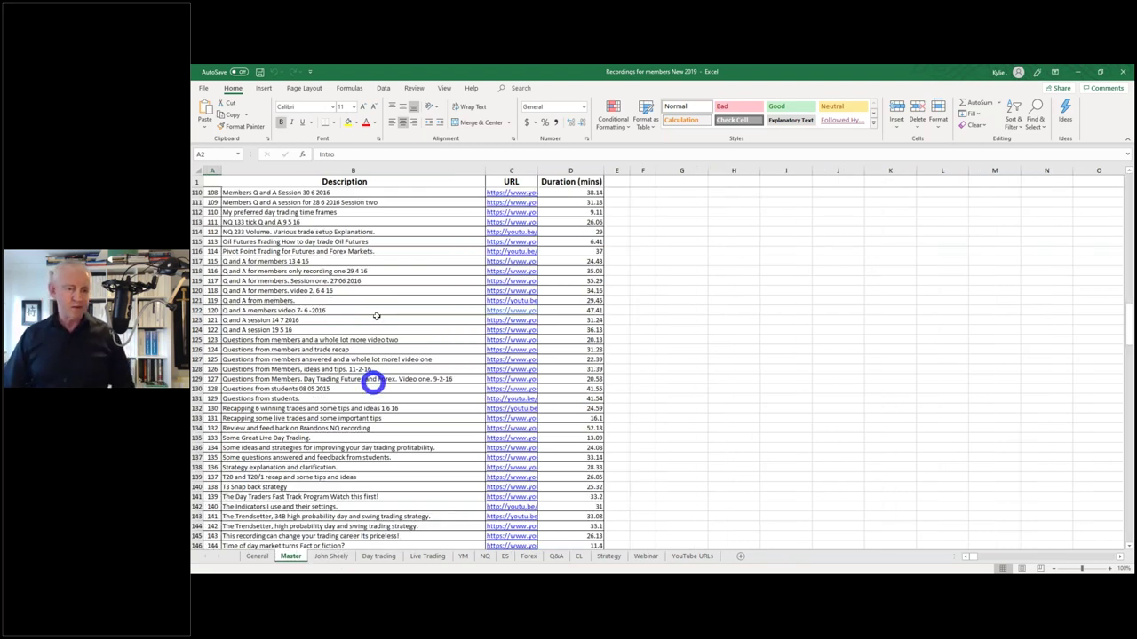
pyautogui.scroll(14, 376, 316)
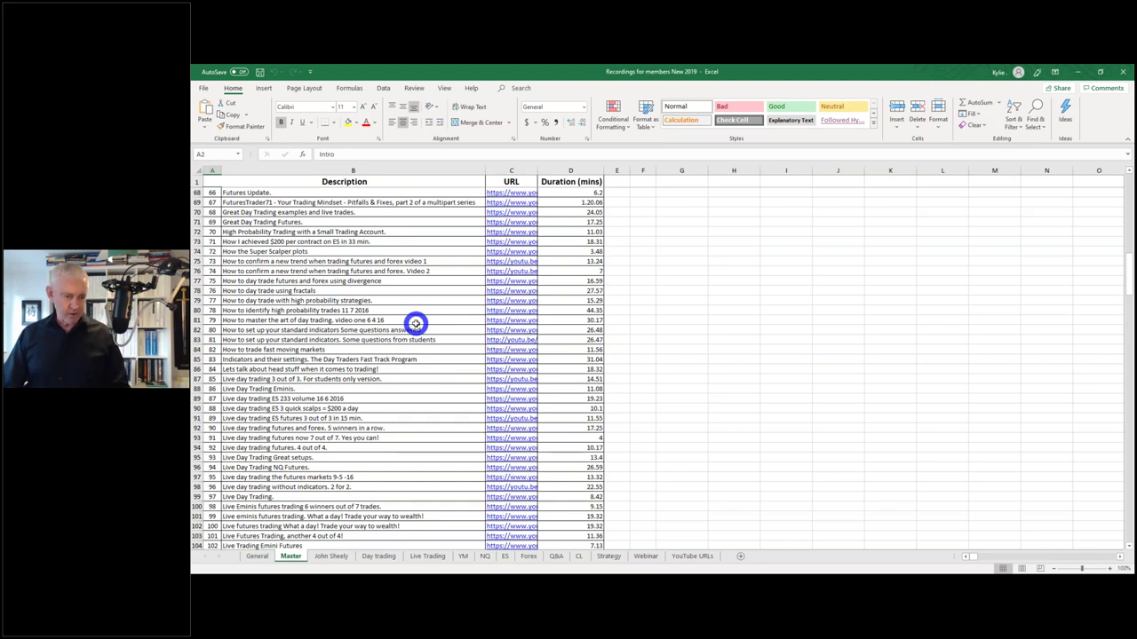
pyautogui.scroll(-1, 416, 335)
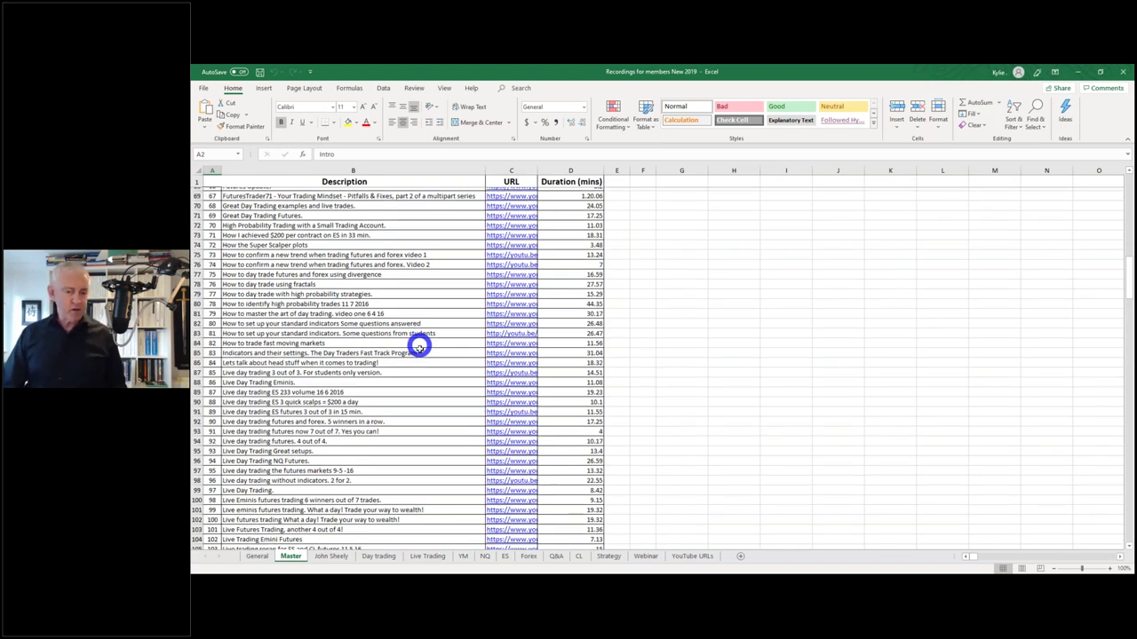
pyautogui.scroll(-4, 419, 346)
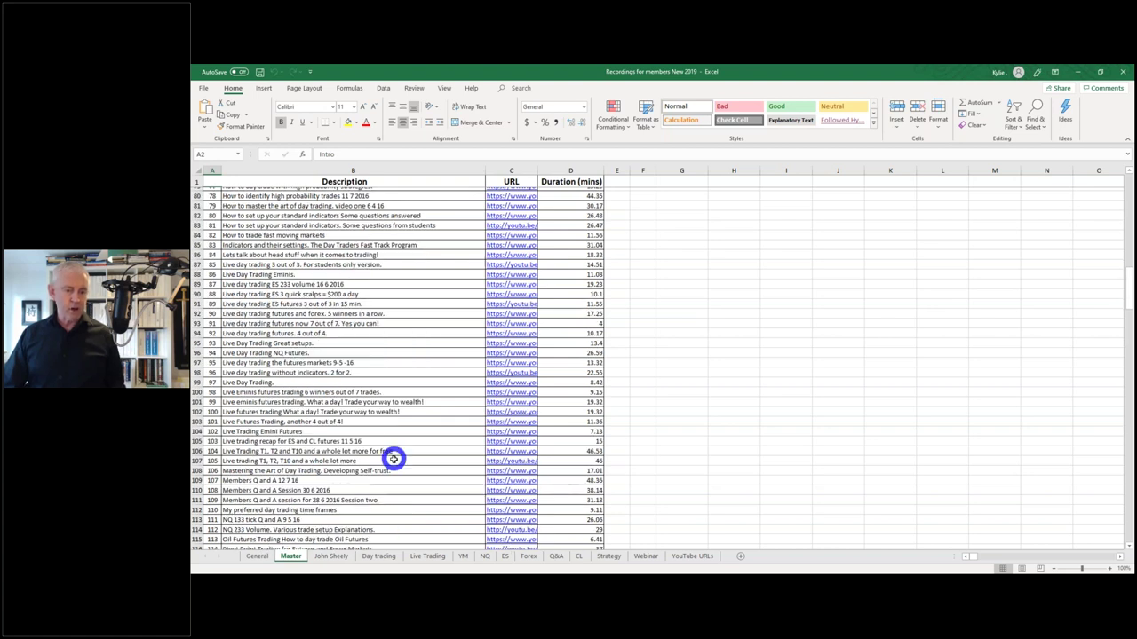
pyautogui.scroll(-1, 386, 506)
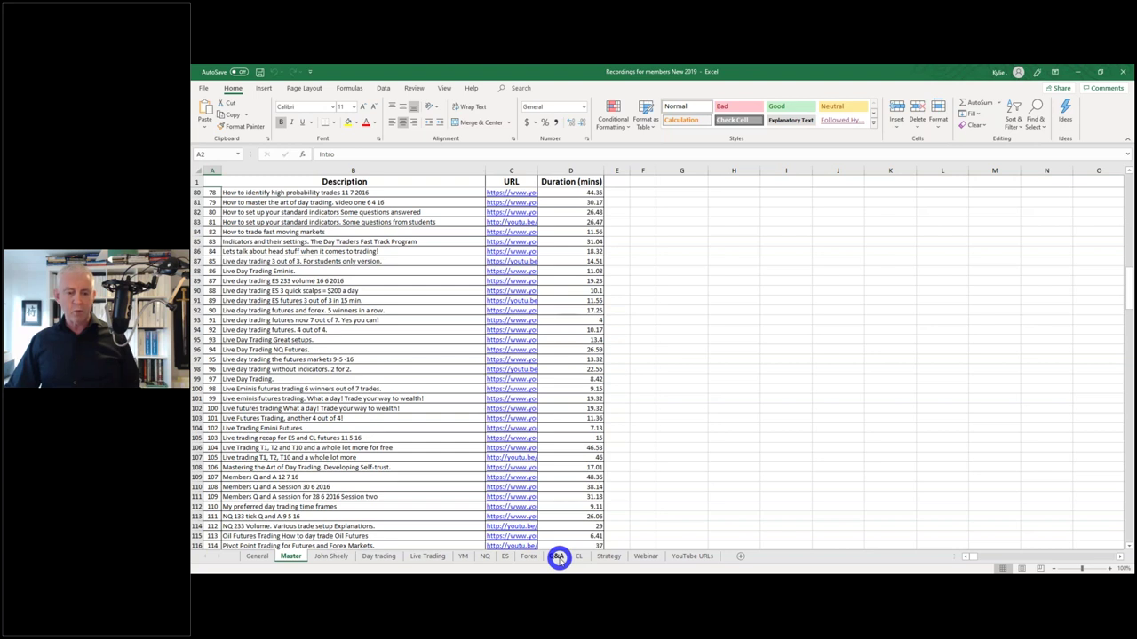
pyautogui.click(1123, 72)
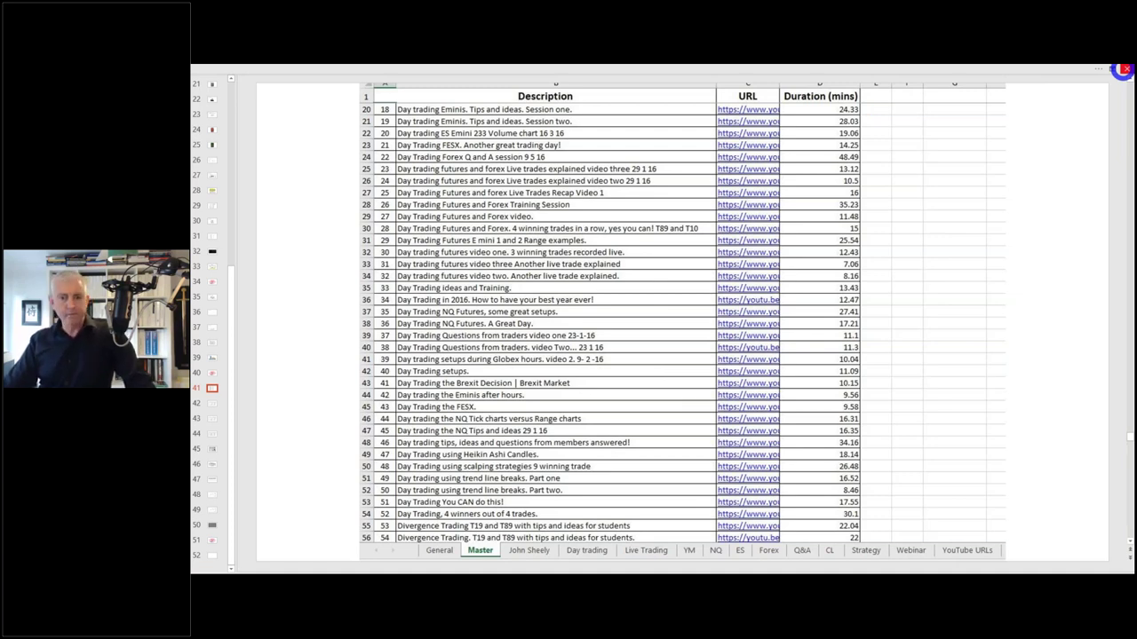
# Step: Switch to the Members Only folder in Google Drive and open its MT4 folder in list layout
pyautogui.click(1125, 69)
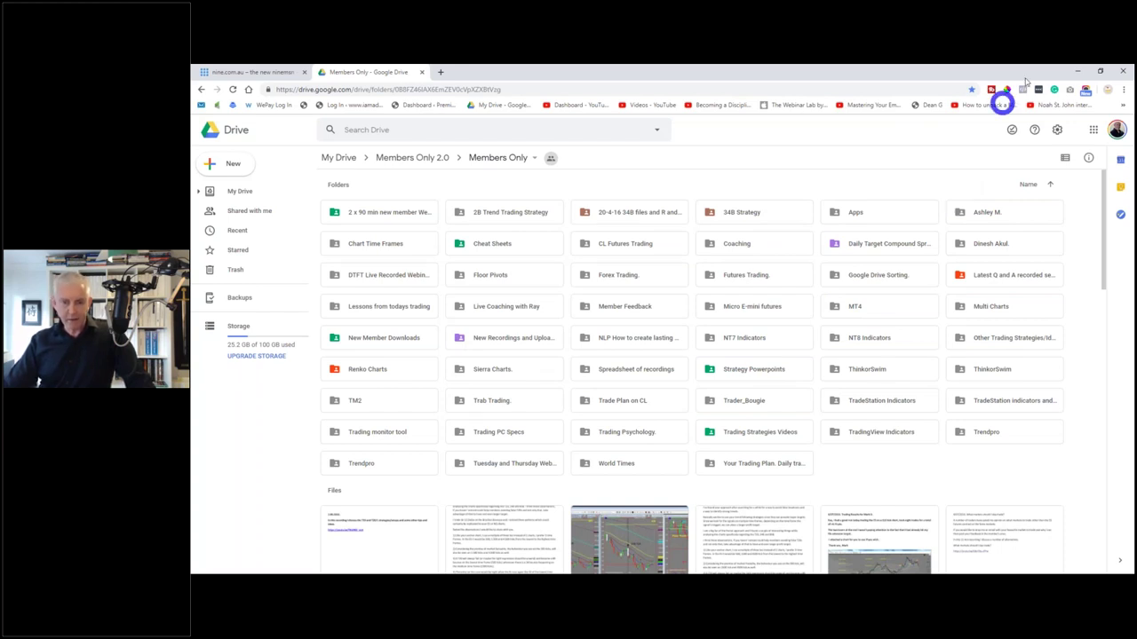
pyautogui.click(835, 306)
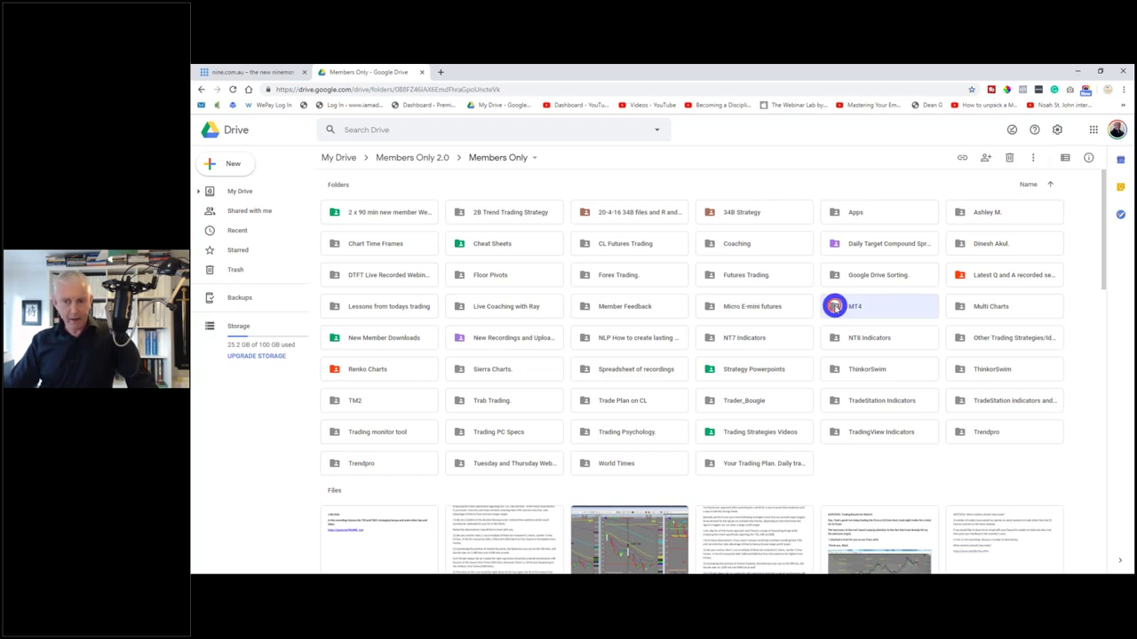
pyautogui.doubleClick(835, 307)
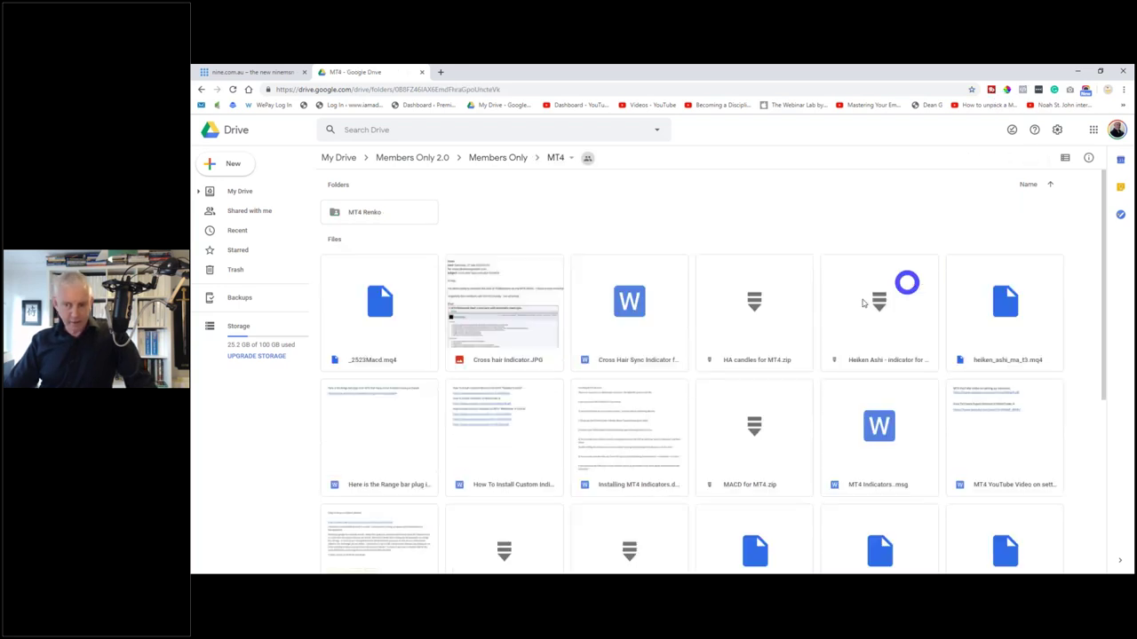
pyautogui.click(1065, 157)
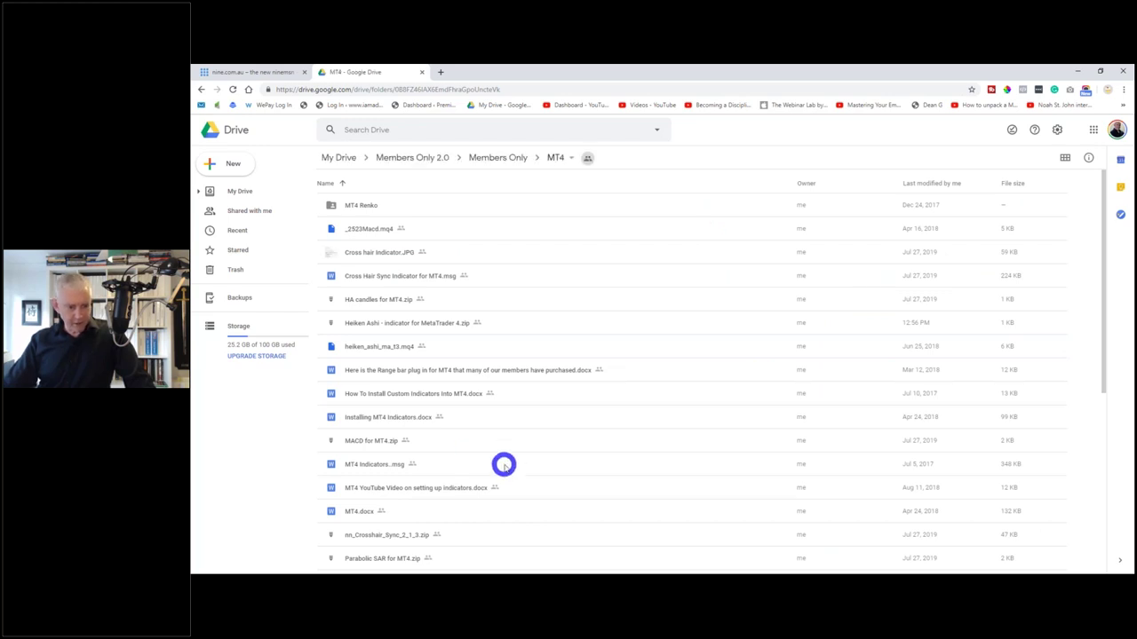
# Step: Examine the indicator files and setup documents stored in the MT4 folder, from first to last
pyautogui.scroll(-1, 504, 464)
pyautogui.scroll(-4, 506, 471)
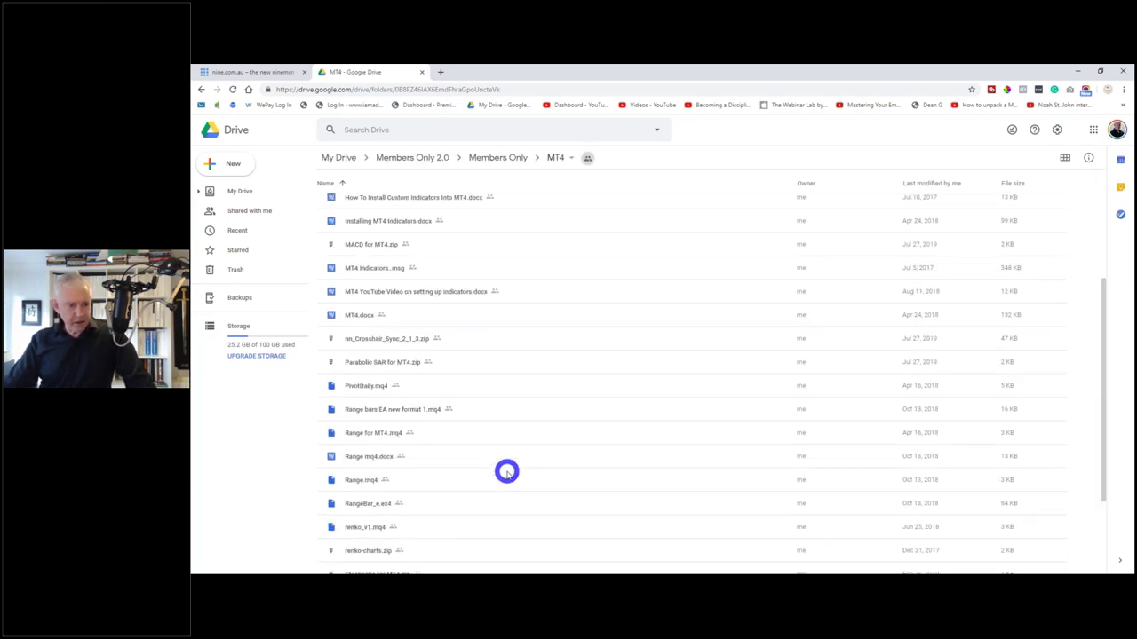
pyautogui.scroll(-2, 506, 471)
pyautogui.scroll(-1, 491, 512)
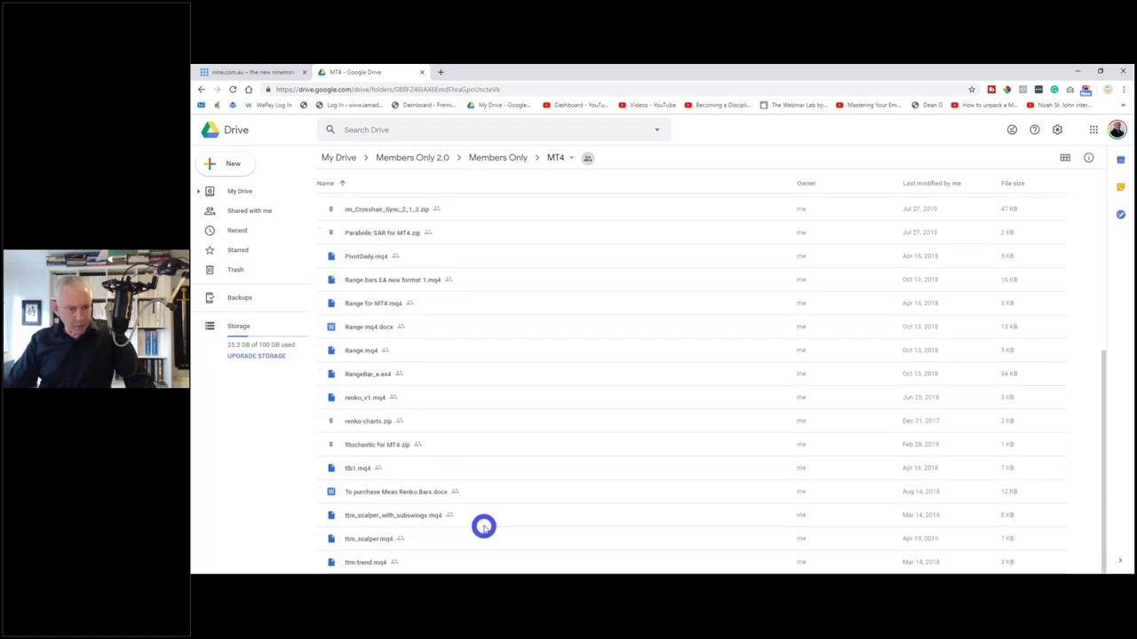
pyautogui.scroll(1, 483, 526)
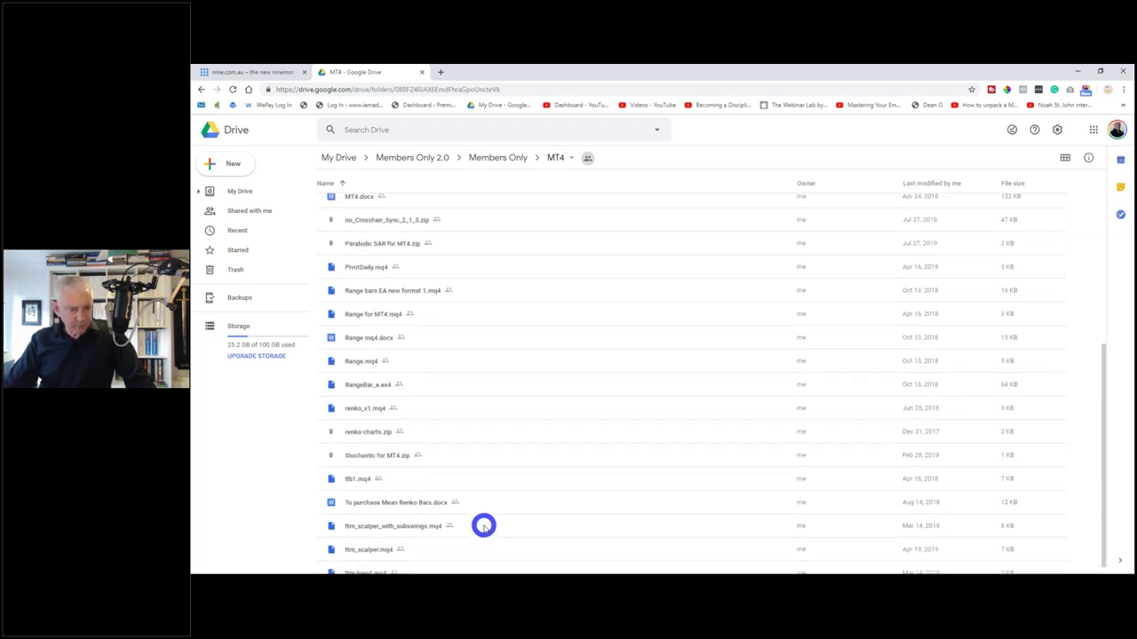
pyautogui.scroll(2, 483, 526)
pyautogui.scroll(1, 483, 526)
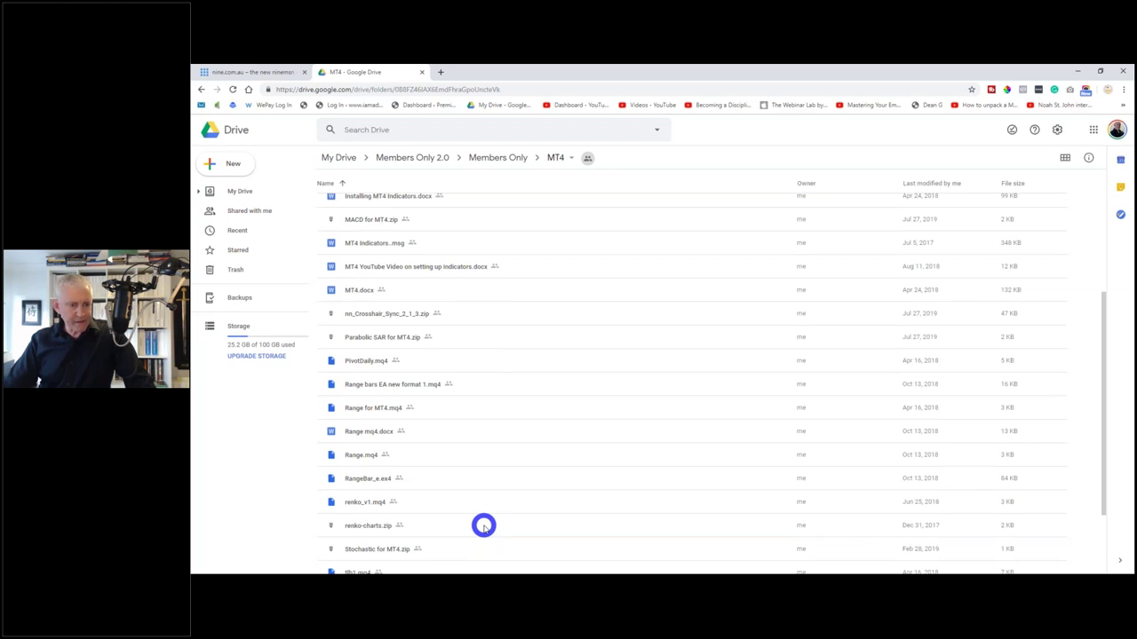
pyautogui.scroll(4, 483, 526)
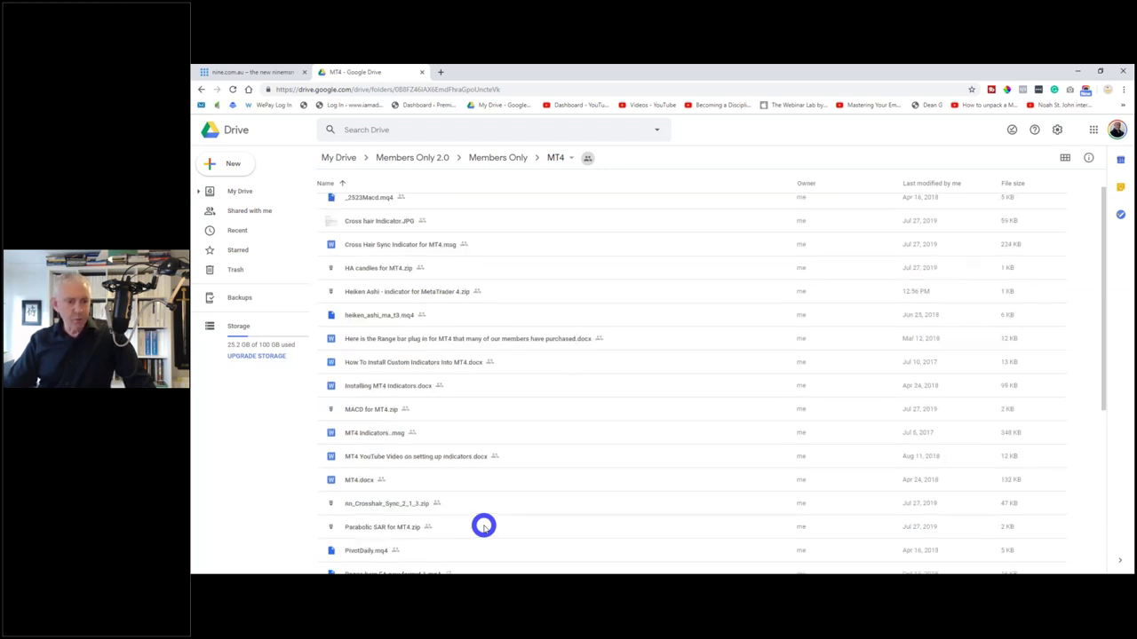
pyautogui.scroll(1, 484, 526)
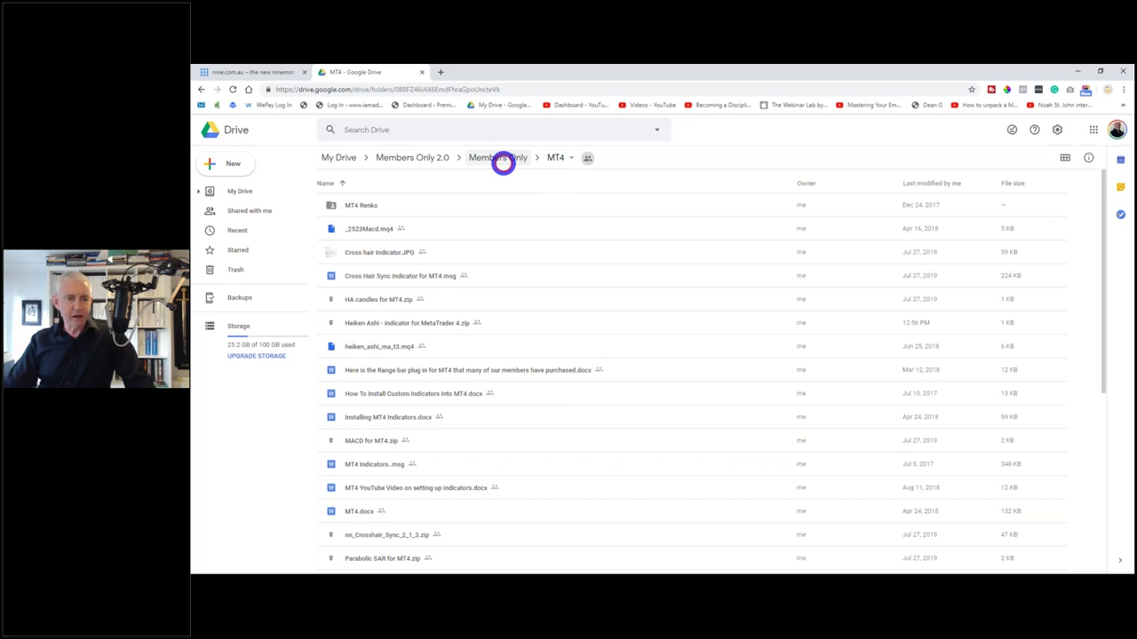
# Step: Go up to the Members Only 2.0 folder, then reopen Members Only and show it in grid layout
pyautogui.click(500, 158)
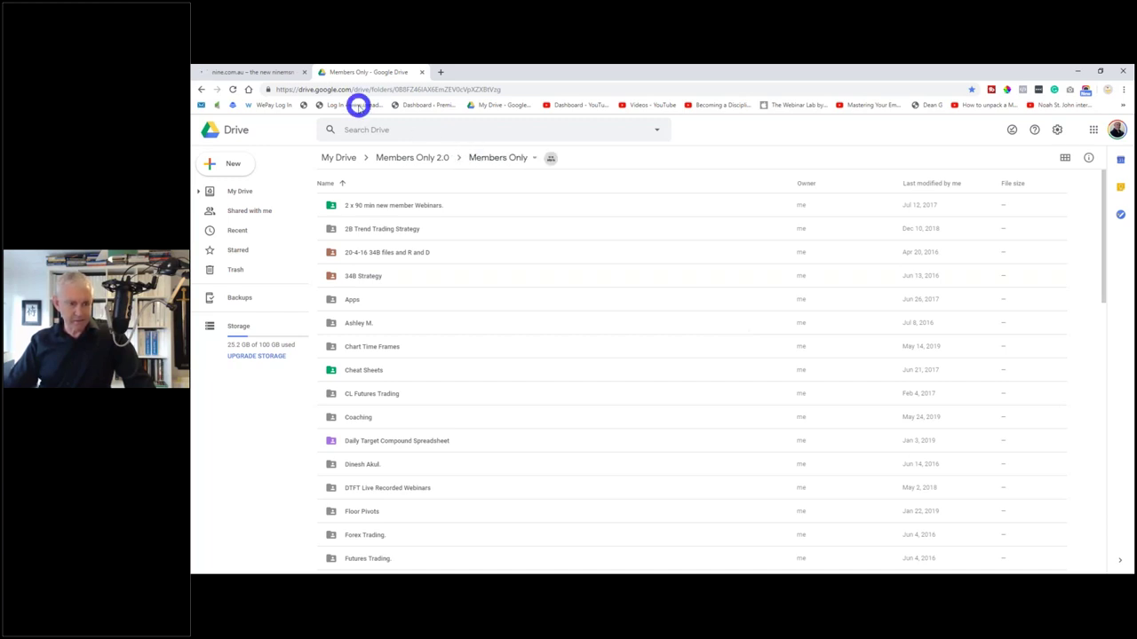
pyautogui.click(408, 157)
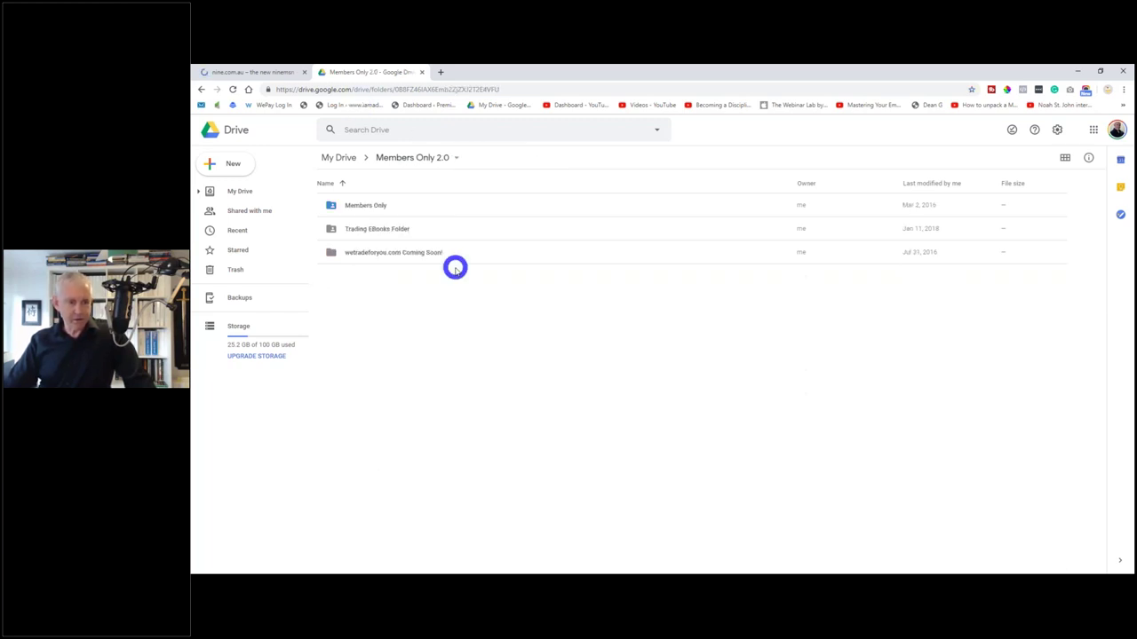
pyautogui.click(436, 210)
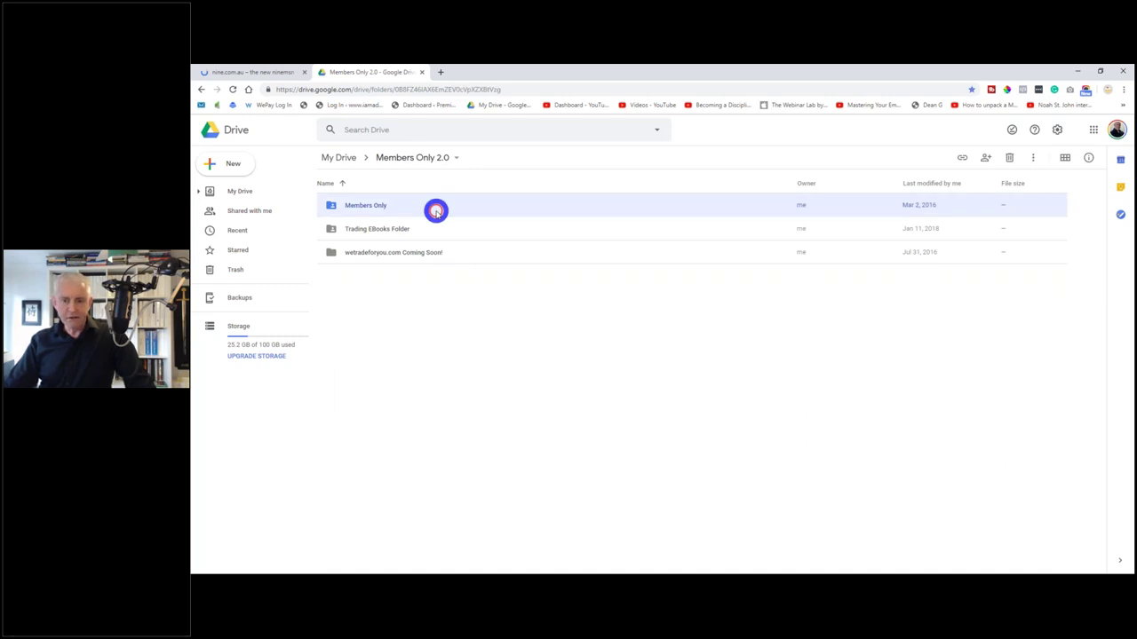
pyautogui.doubleClick(435, 210)
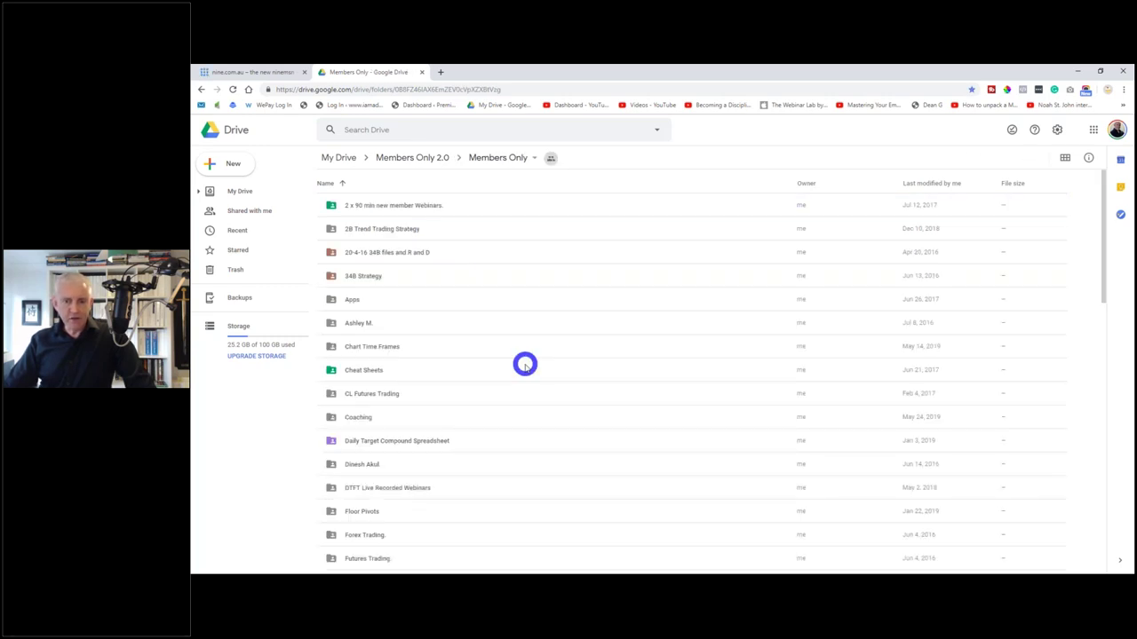
pyautogui.press('v')
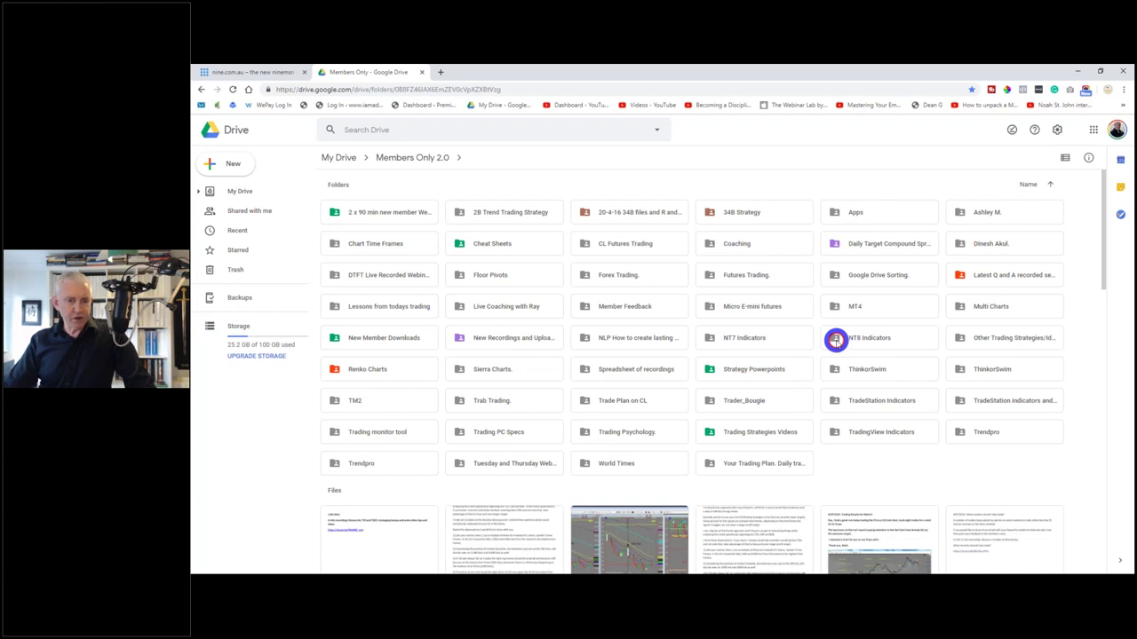
# Step: Open the NT8 Indicators folder to view its contents, then return to the Members Only folder
pyautogui.doubleClick(836, 340)
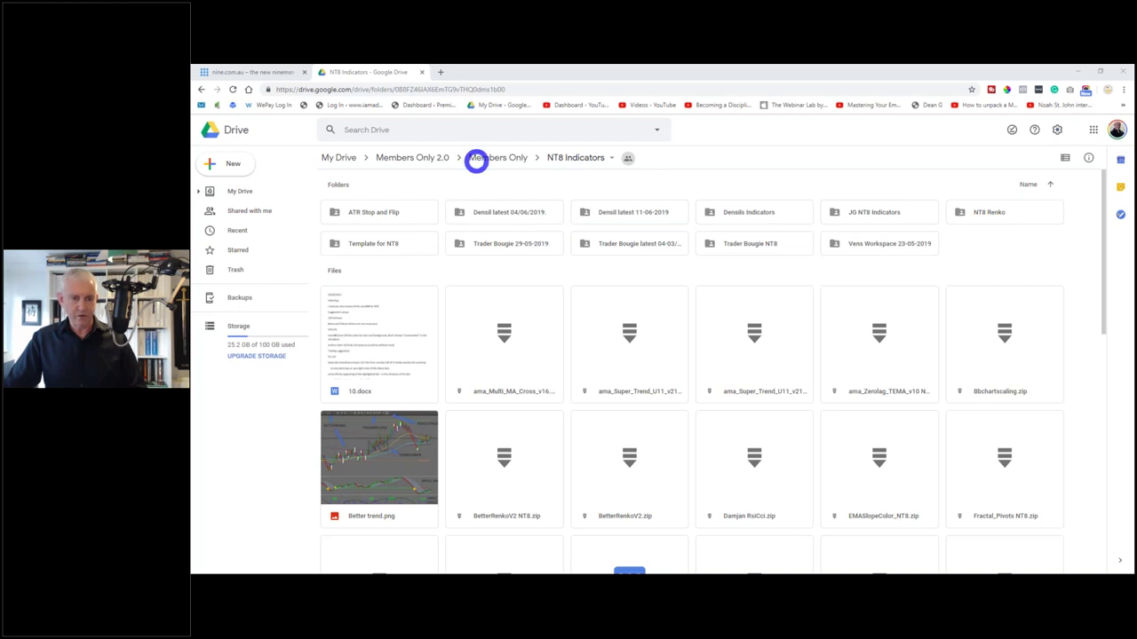
pyautogui.click(492, 160)
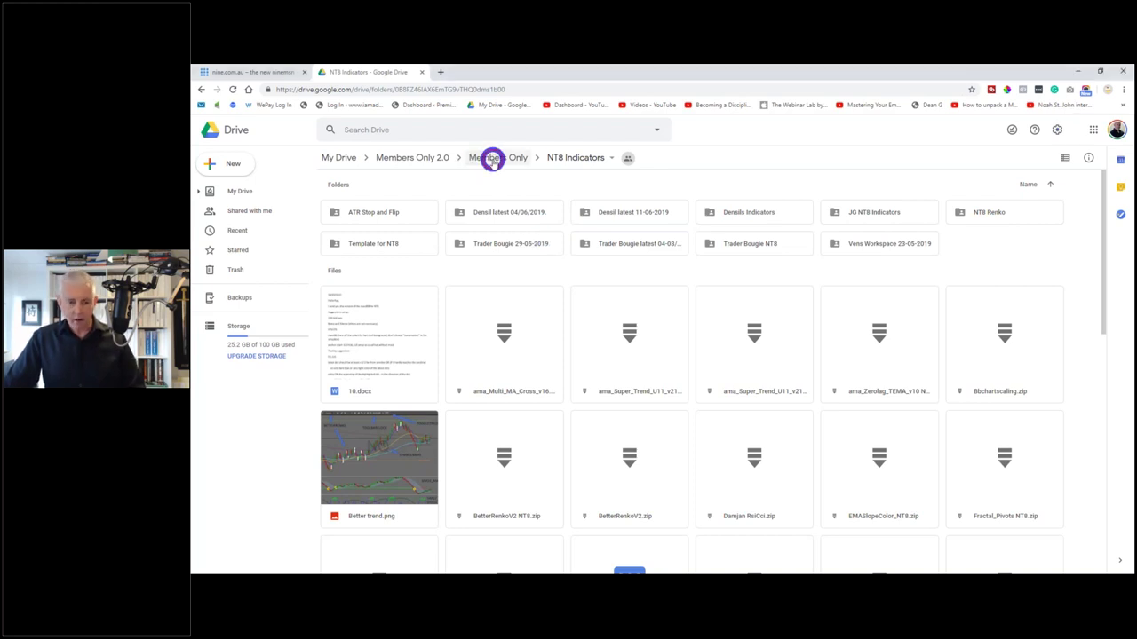
pyautogui.click(492, 160)
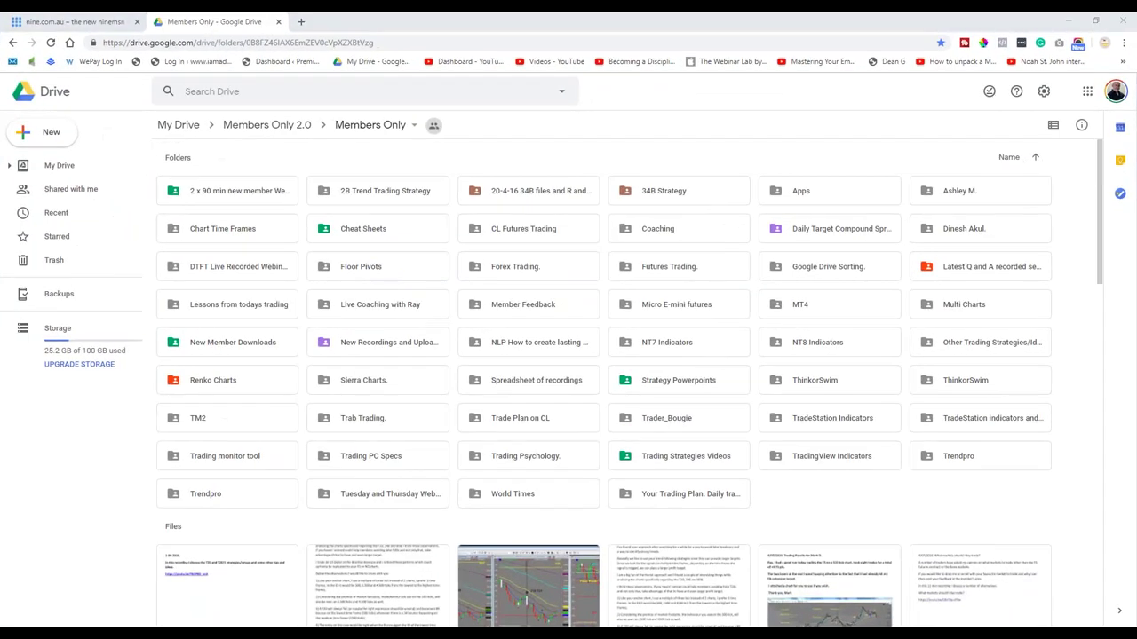
# Step: Switch back to the presentation and advance past the contract growth tables to slide 46, "Becoming an Expert at Just One Market Behavior"
pyautogui.click(1068, 21)
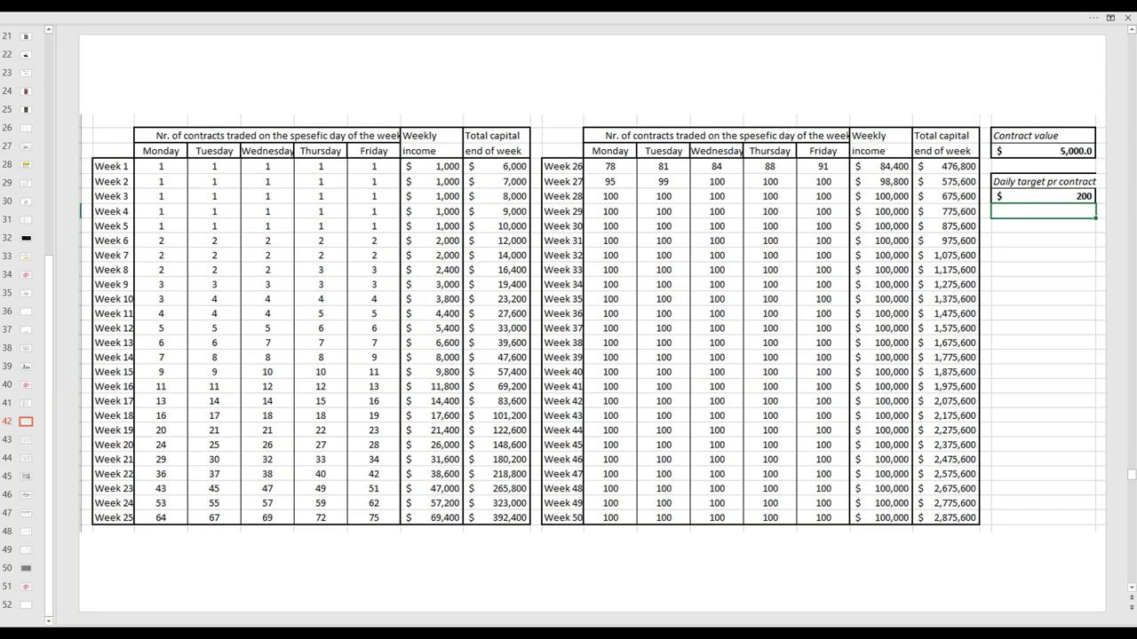
pyautogui.press('Down')
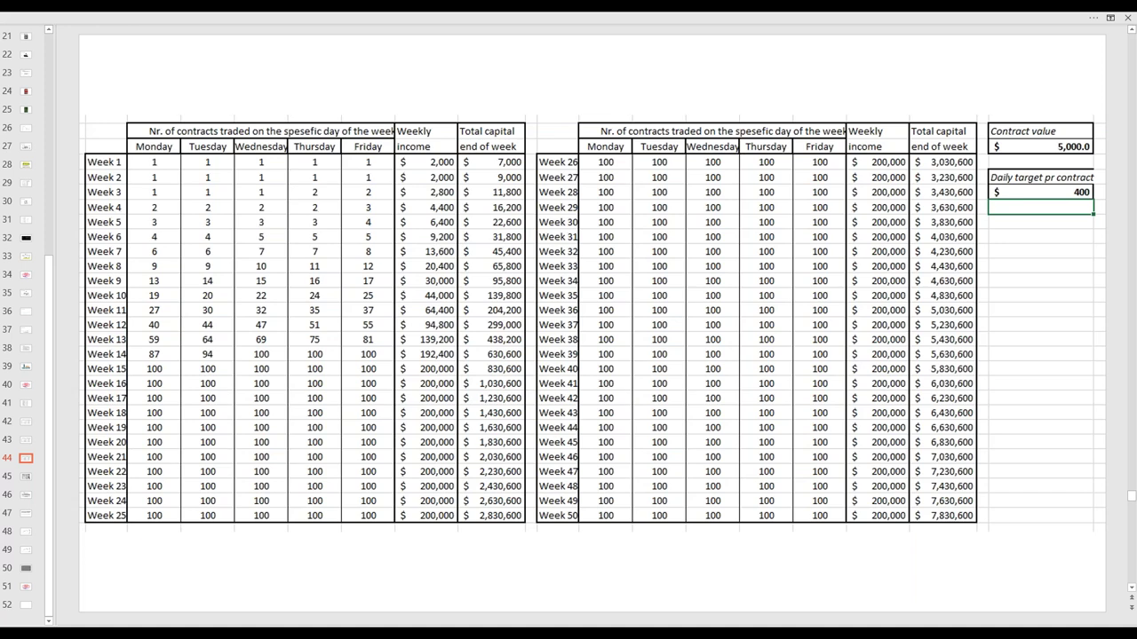
pyautogui.press('pagedown')
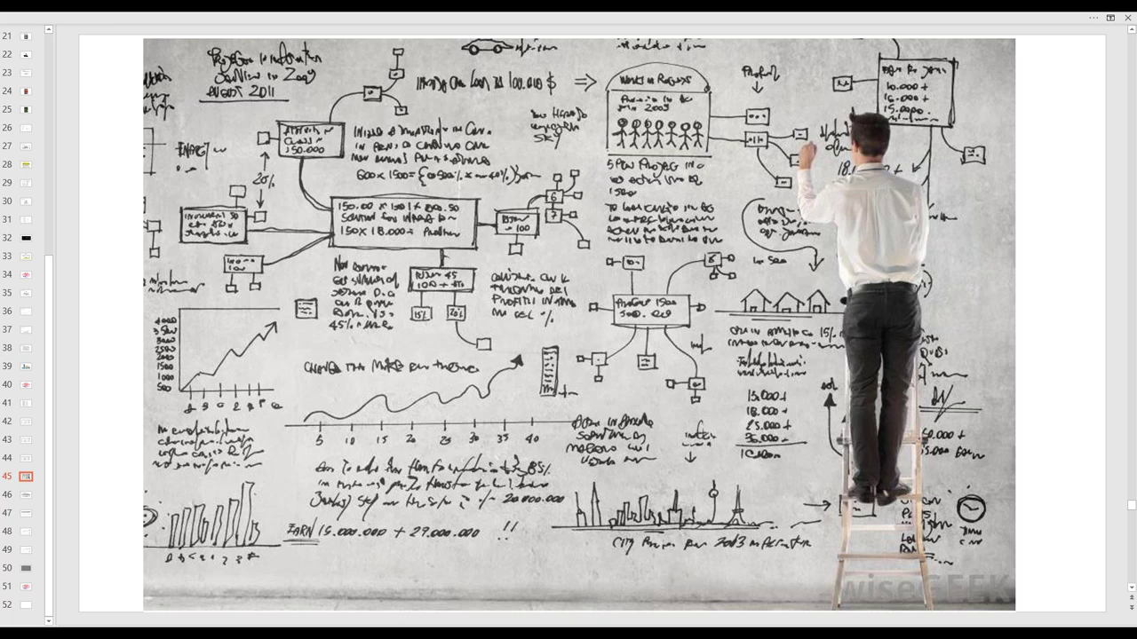
pyautogui.press('pagedown')
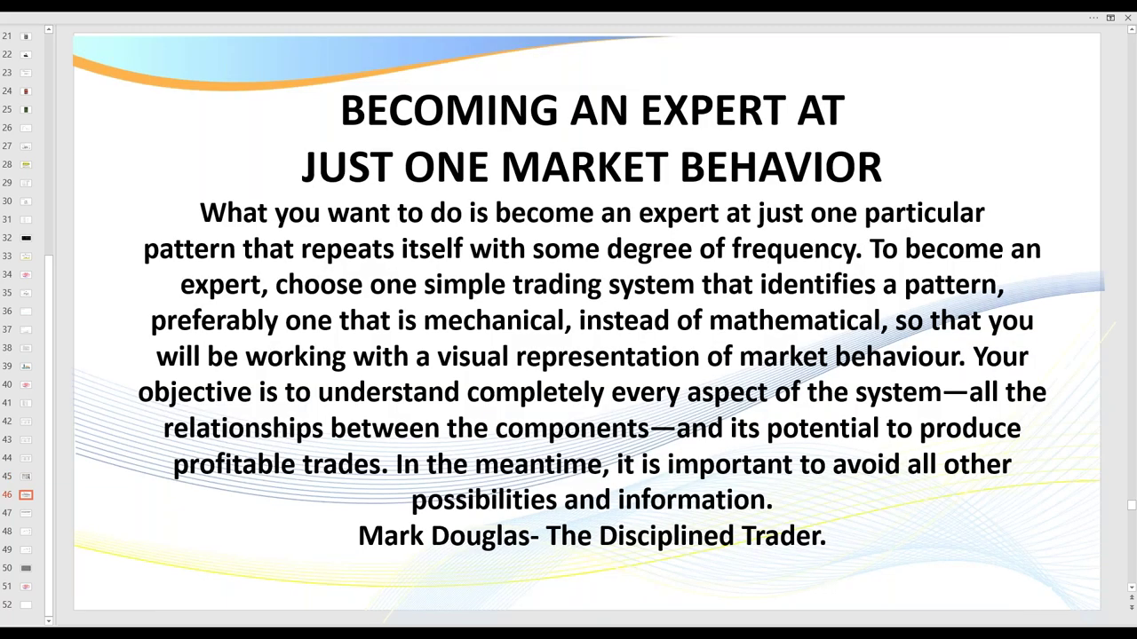